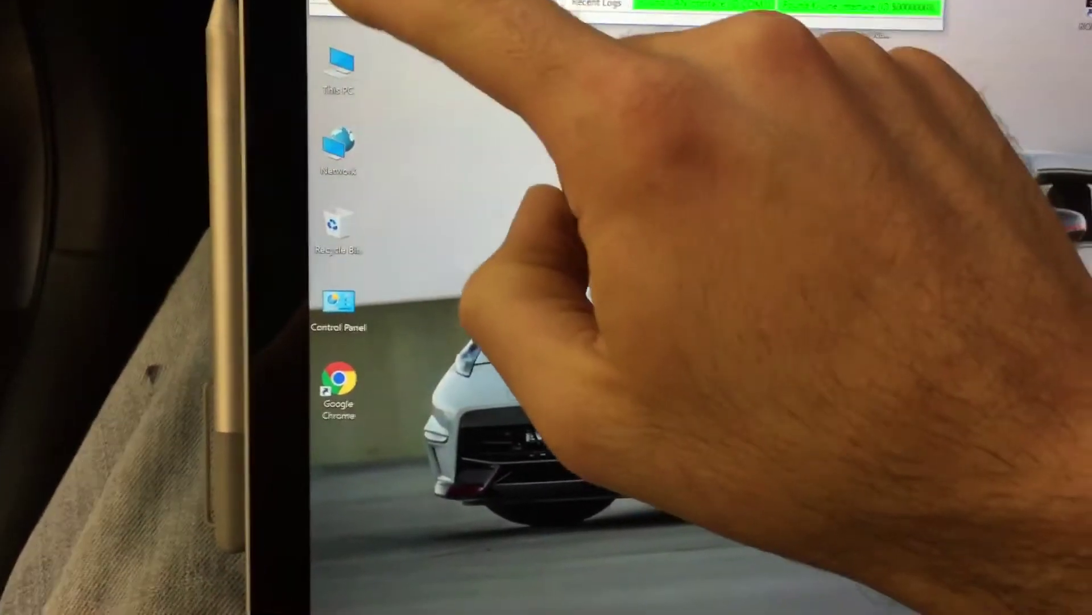
Run Detect Vehicle from the Tools menu to list the connected Nissan 370z modules
{"action": "left_click", "coordinate": [375, 4]}
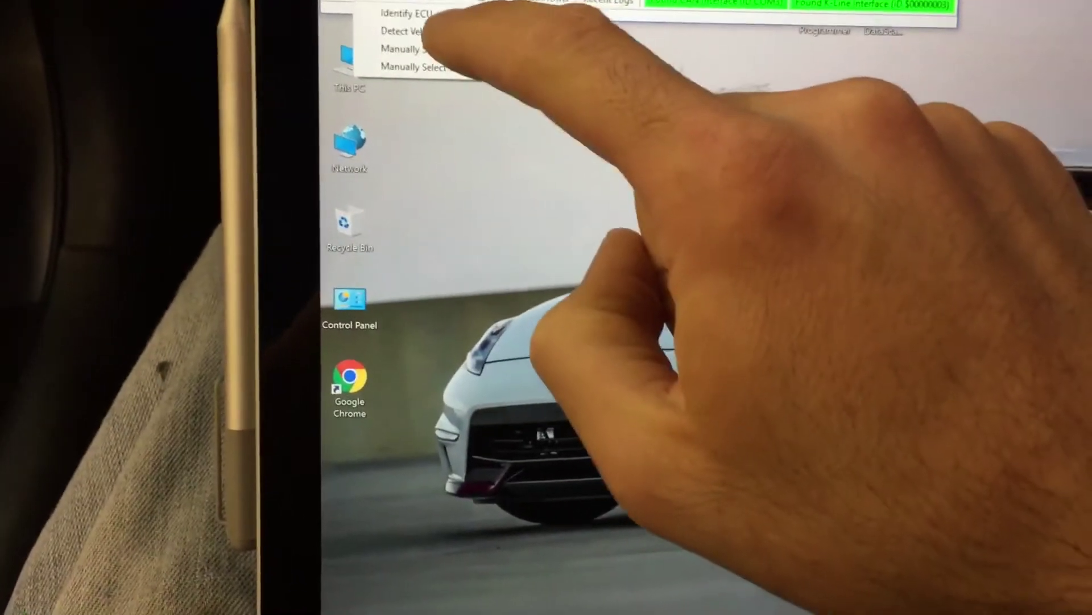
{"action": "left_click", "coordinate": [427, 36]}
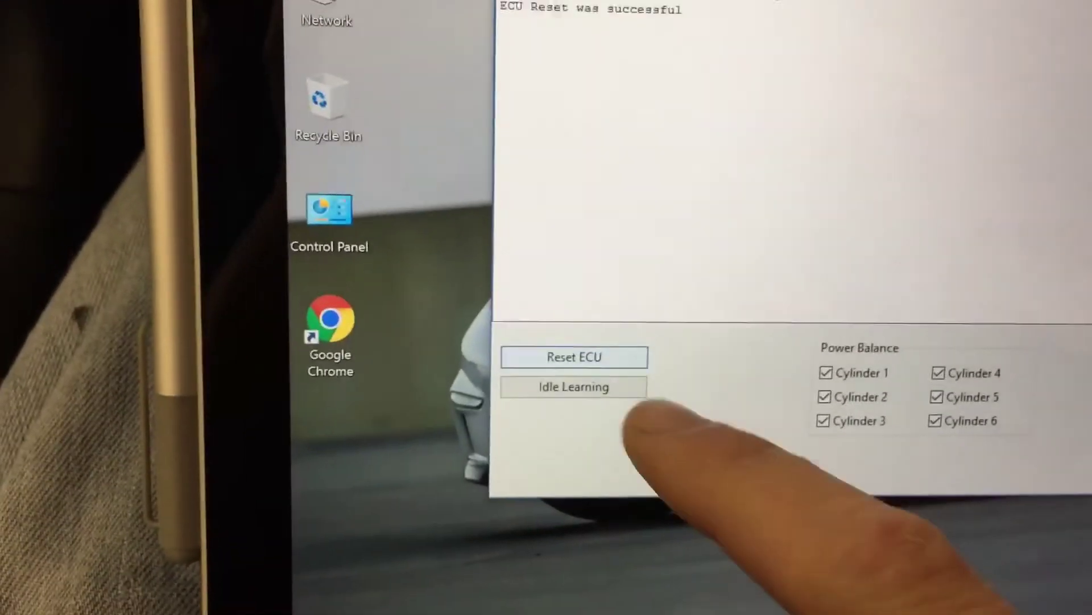
Start Idle Learning from Nissan ECM Tools to bring up its preconditions confirmation
{"action": "left_click", "coordinate": [583, 403]}
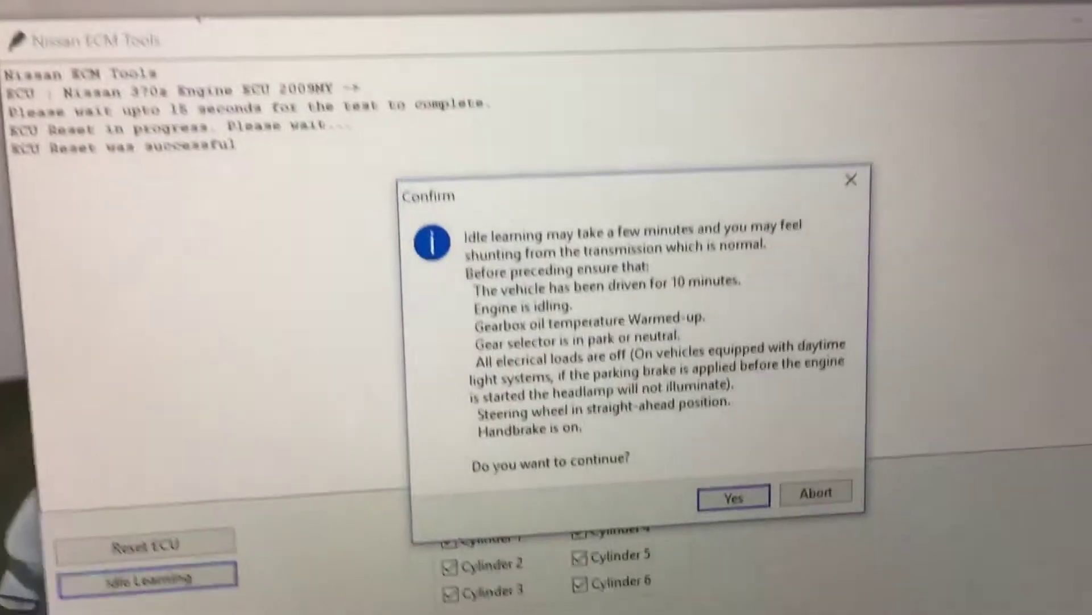